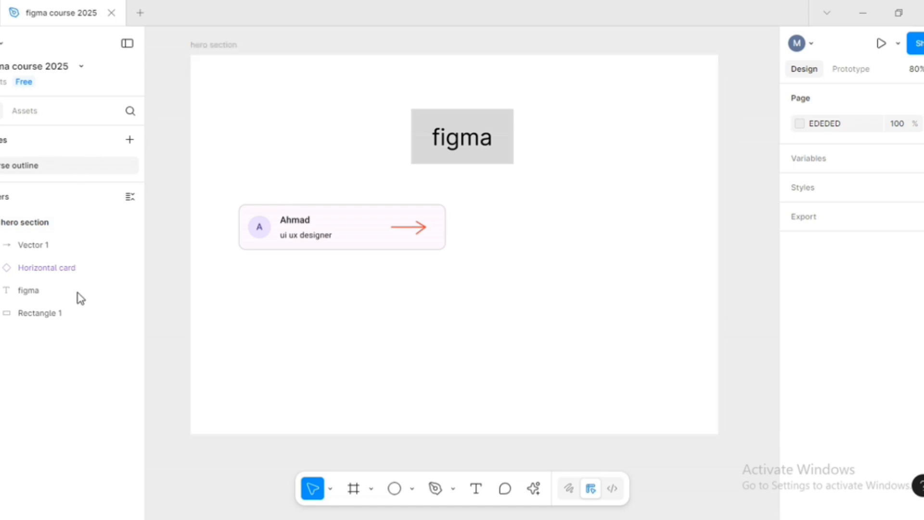
Move the grey rectangle behind the "figma" text to the empty area beside the card, at about X 551, Y 267.
left_click(77, 268)
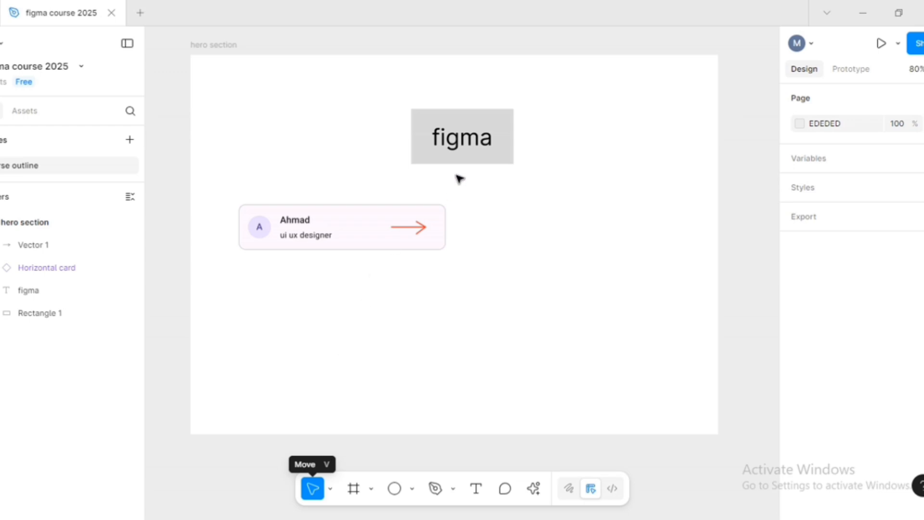
left_click(469, 153)
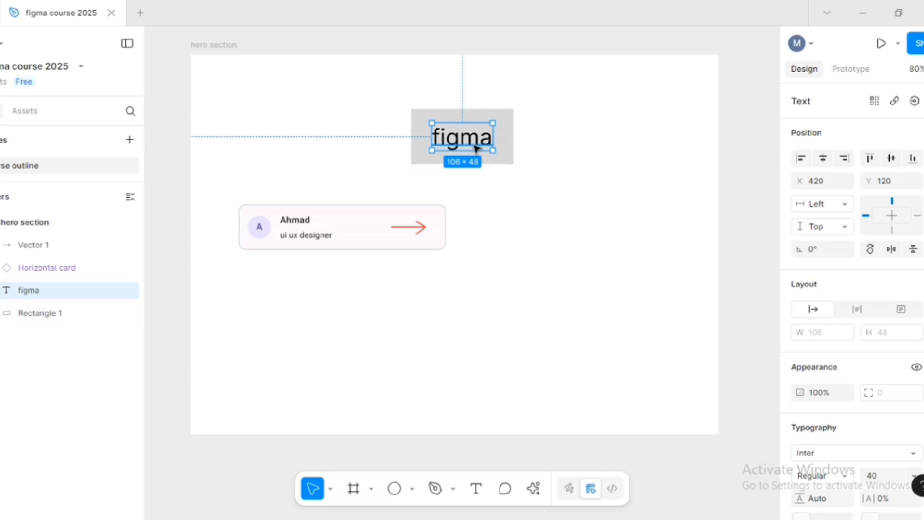
left_click(508, 160)
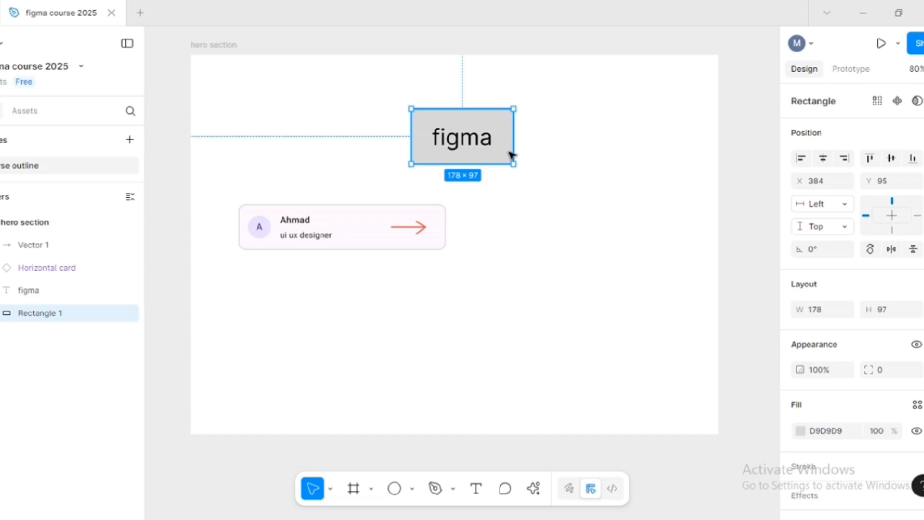
left_click_drag(511, 154, 600, 246)
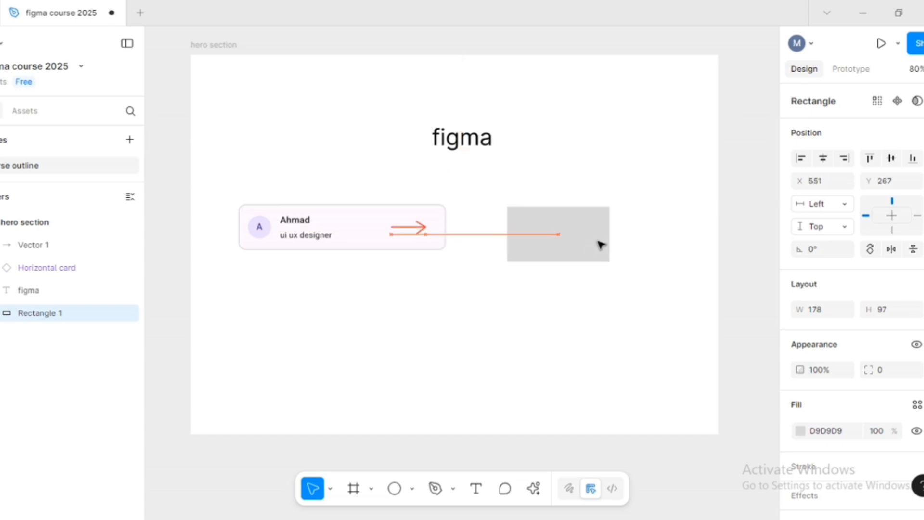
Move the "figma" text onto the centre of the grey rectangle, at about X 587, Y 288.
left_click(495, 144)
left_click(463, 144)
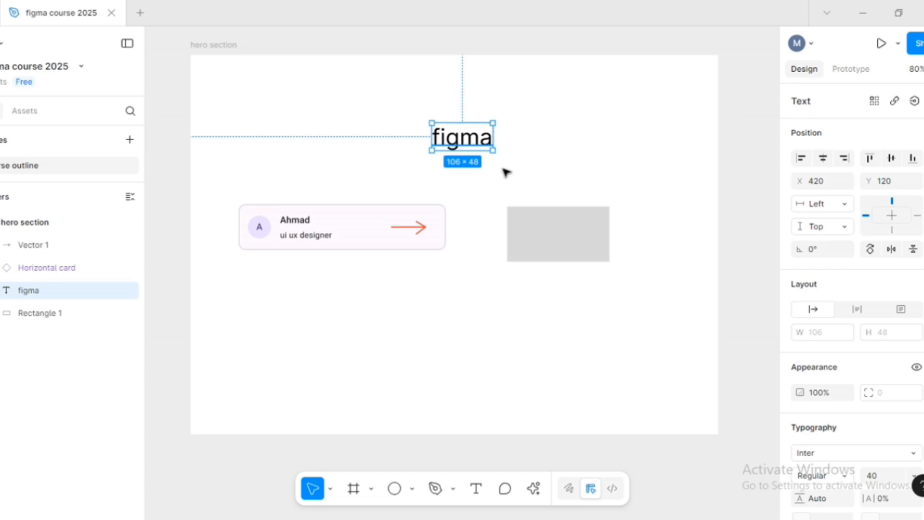
left_click_drag(462, 140, 559, 236)
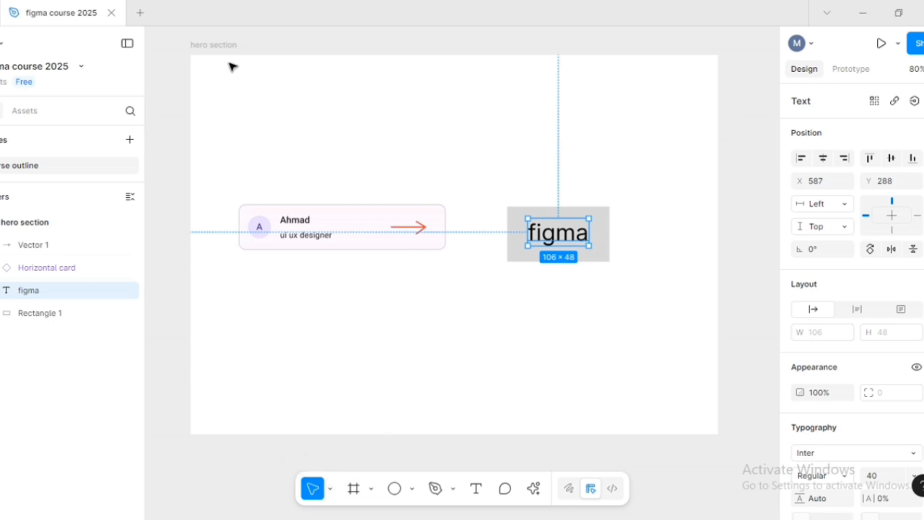
Draw a frame about 622 × 400 in the empty canvas below the hero section.
left_click(372, 489)
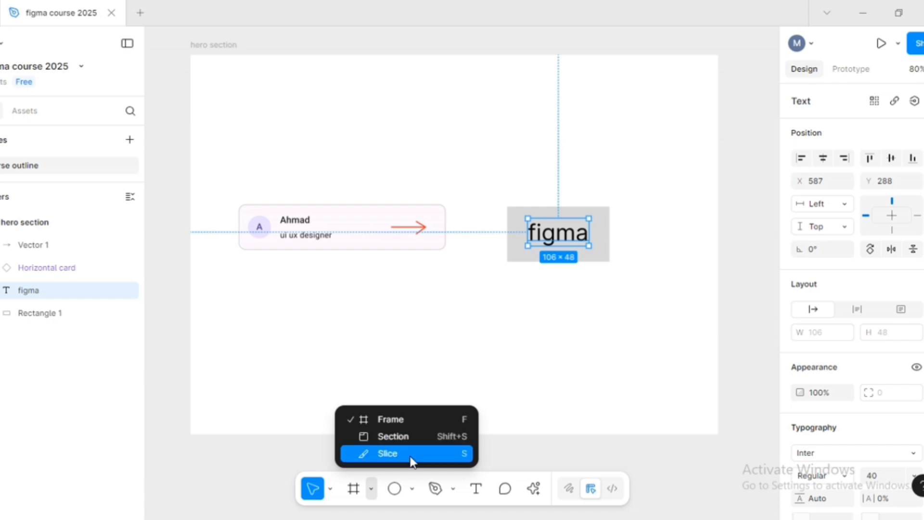
left_click(390, 419)
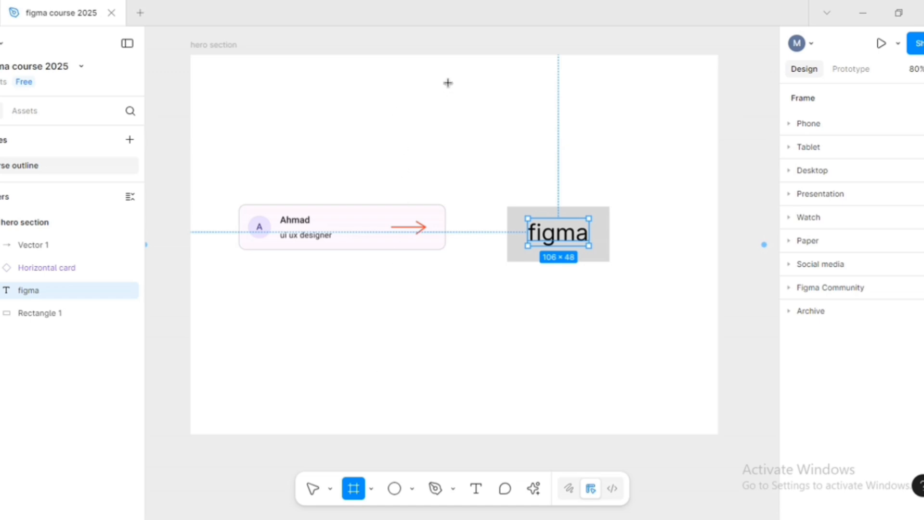
scroll(423, 152, "down", 1)
scroll(423, 152, "down", 10)
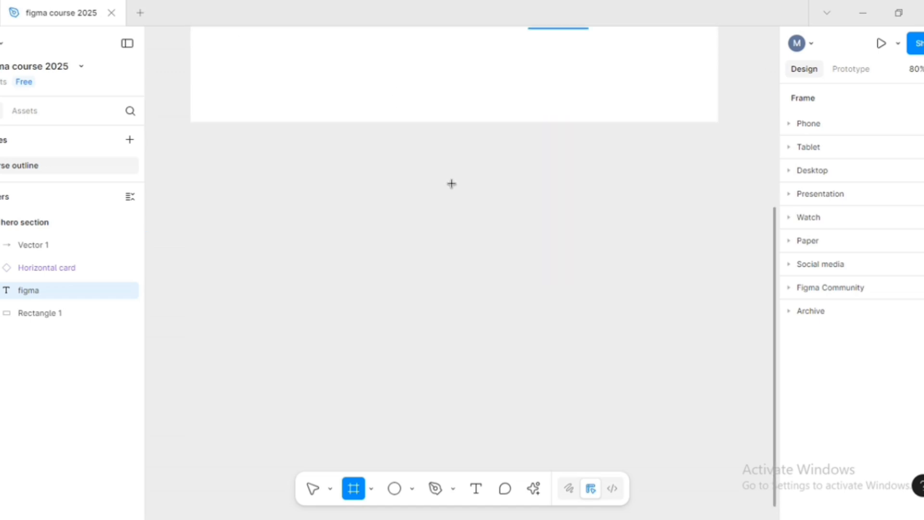
left_click_drag(306, 146, 663, 374)
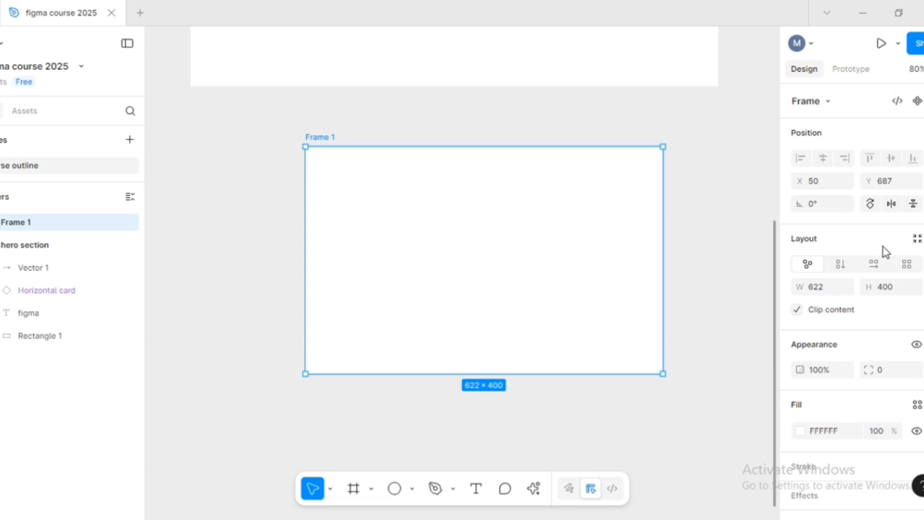
scroll(885, 251, "down", 2)
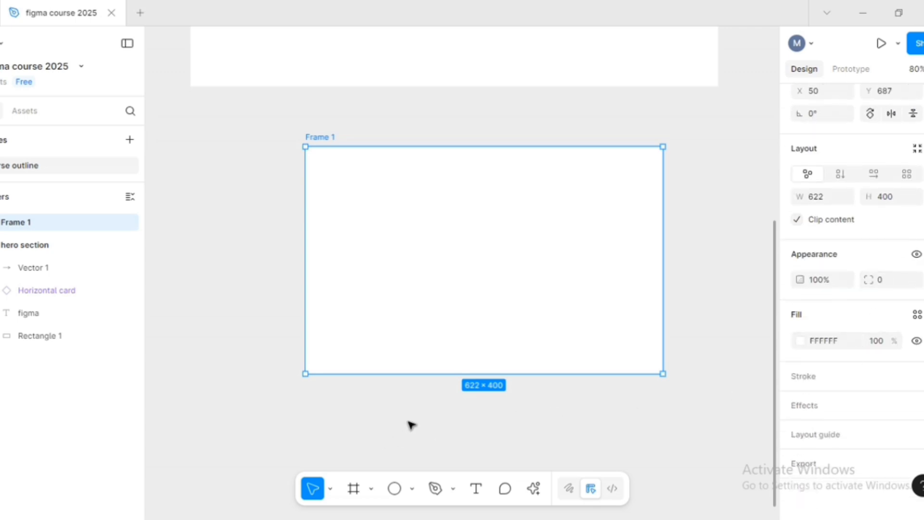
scroll(833, 291, "up", 2)
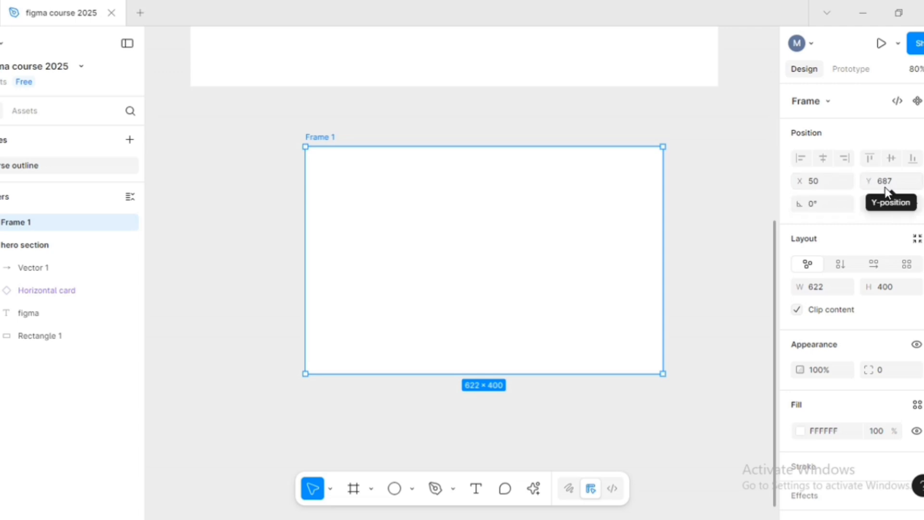
Rotate the new frame to -3° and set its rotation back to 0°.
scroll(542, 307, "up", 1)
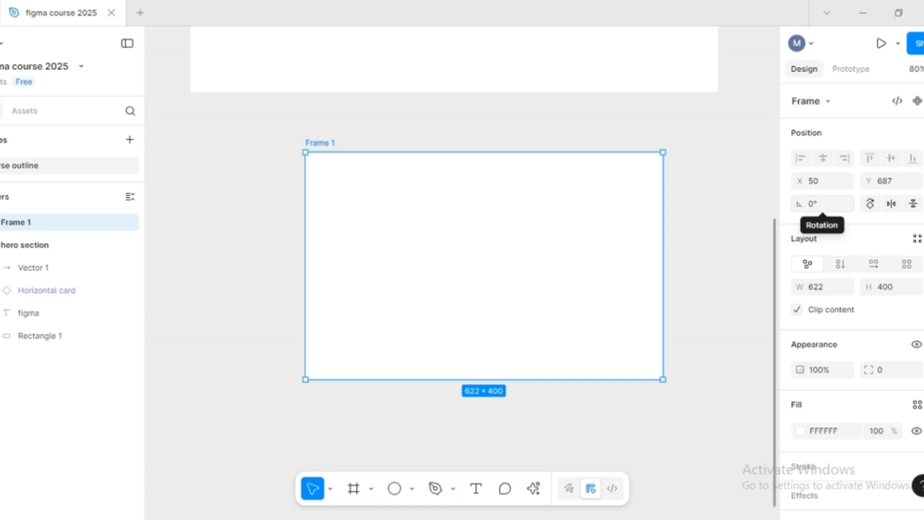
mouse_move(802, 204)
left_mouse_down()
mouse_move(914, 204)
mouse_move(788, 204)
mouse_move(804, 204)
left_mouse_up()
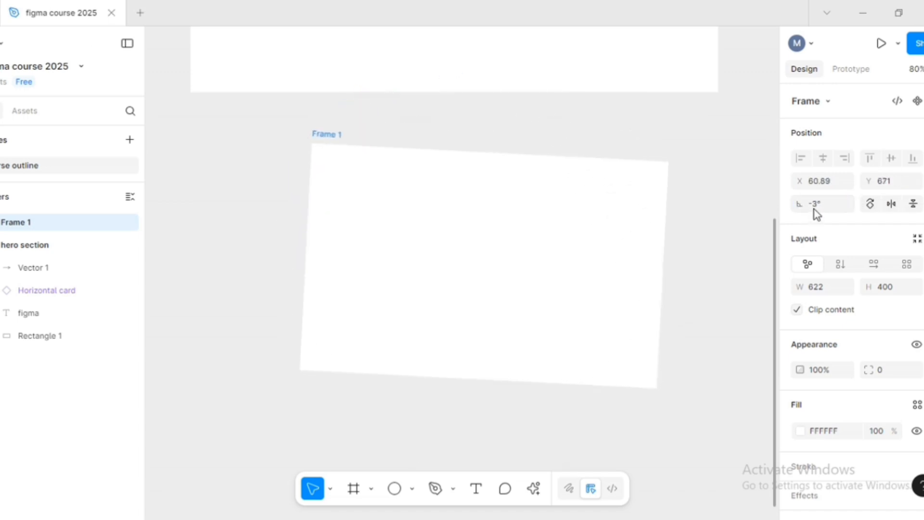
left_click(815, 206)
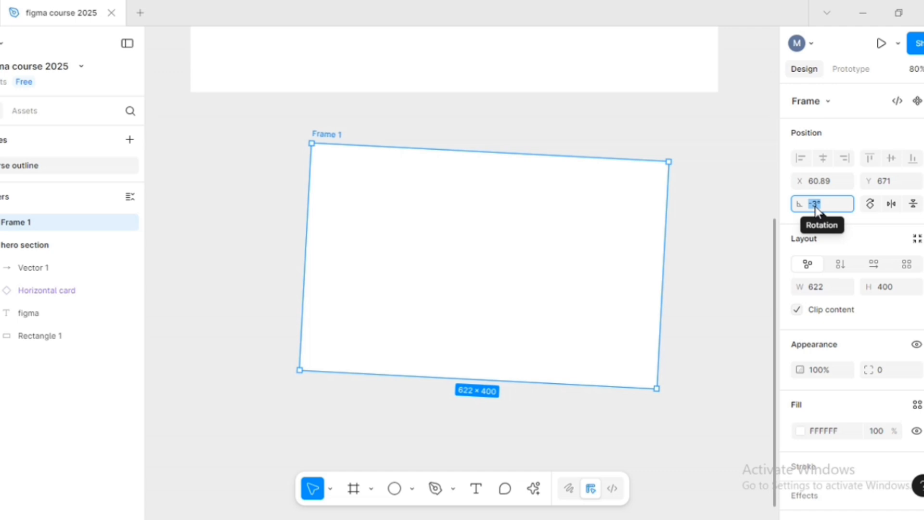
type("0")
key("Return")
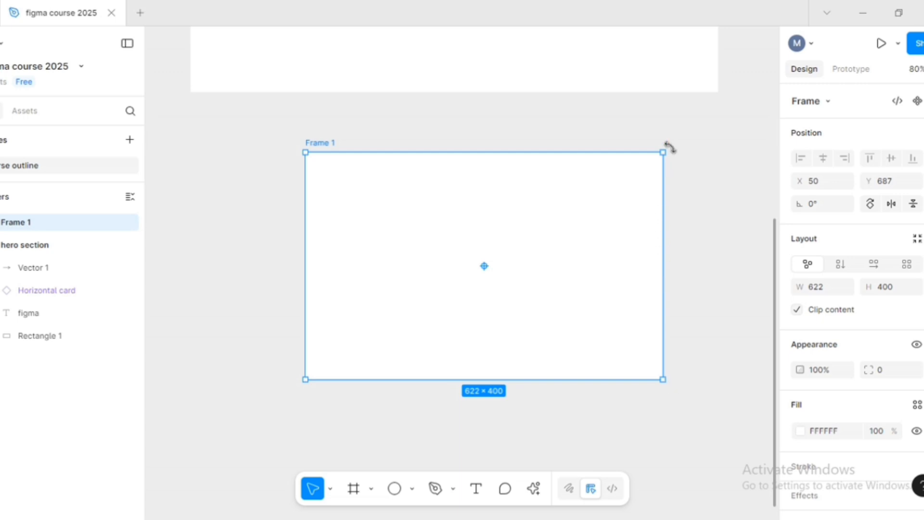
Rotate the frame slightly clockwise by its corner on the canvas and reset its rotation to 0°.
left_click_drag(669, 147, 693, 137)
left_click(825, 206)
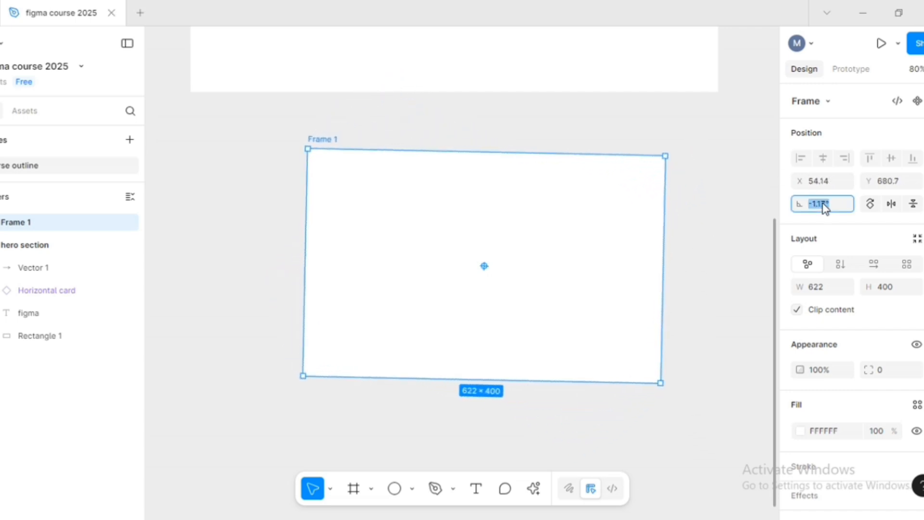
type("0")
key("Return")
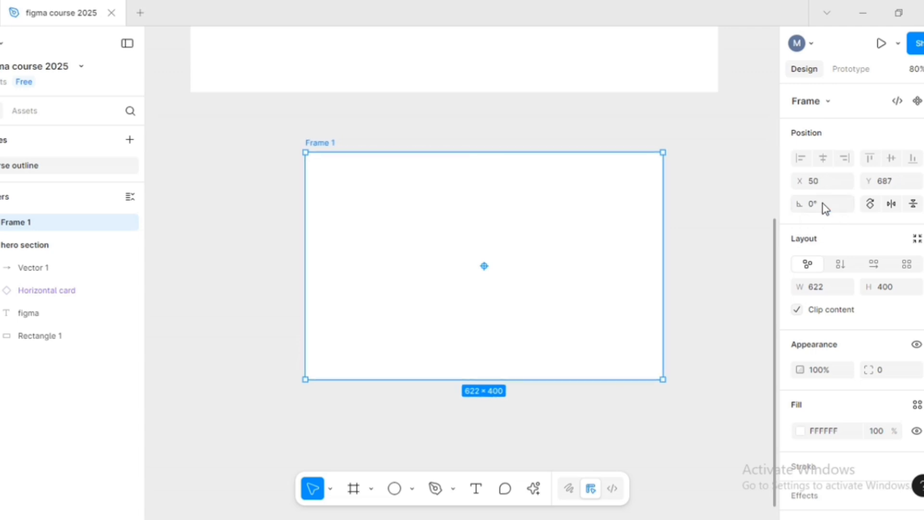
left_click(354, 489)
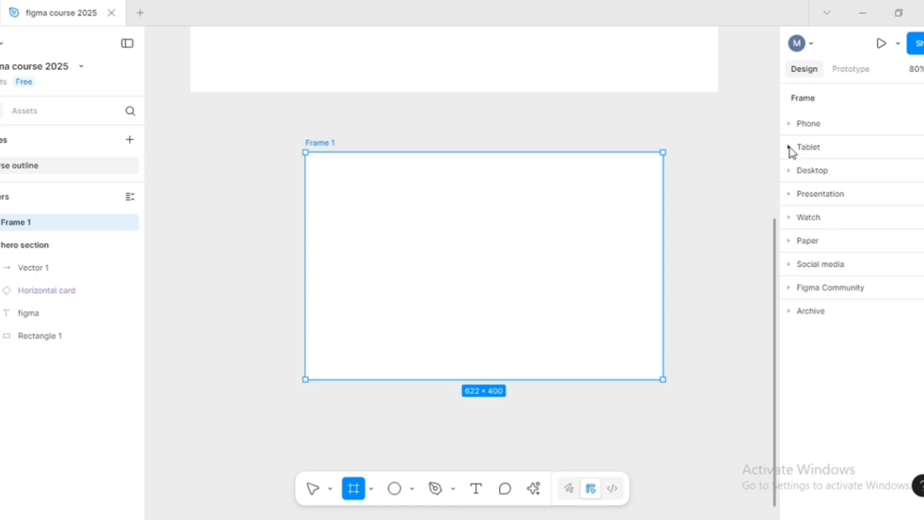
left_click(790, 127)
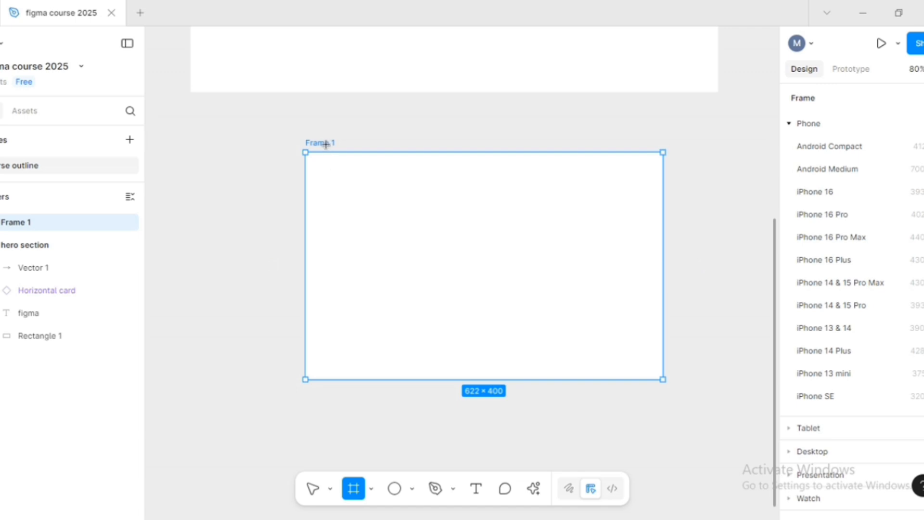
left_click(340, 157)
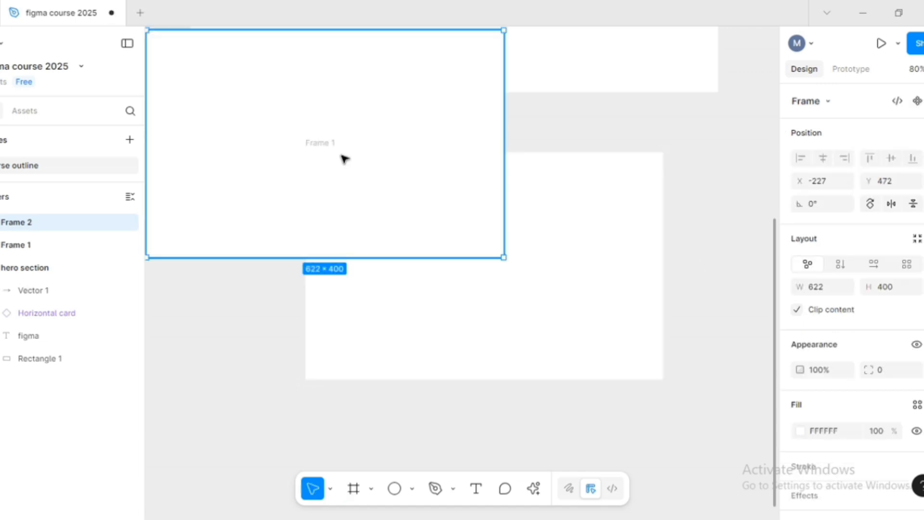
key("Delete")
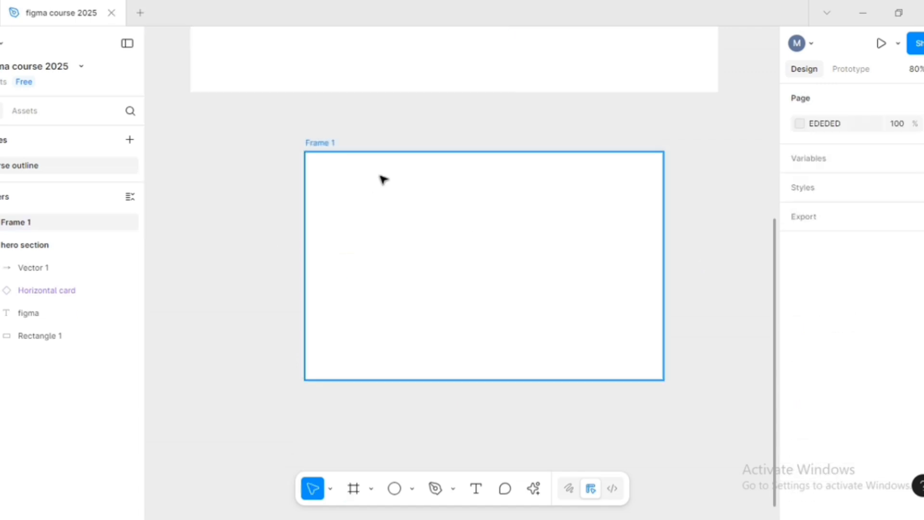
Delete the blank 622 × 400 frame and add an iPhone 16 Pro Max preset frame below the hero section.
left_click(321, 150)
key("Delete")
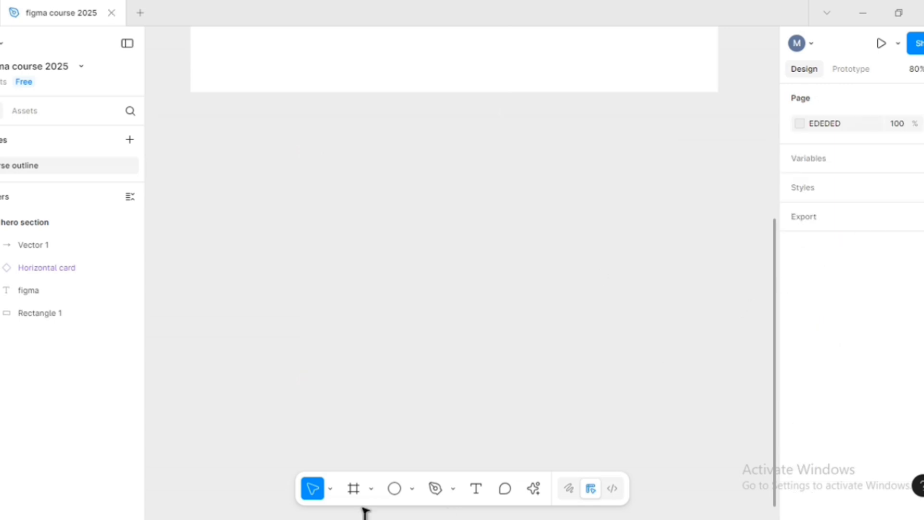
left_click(354, 489)
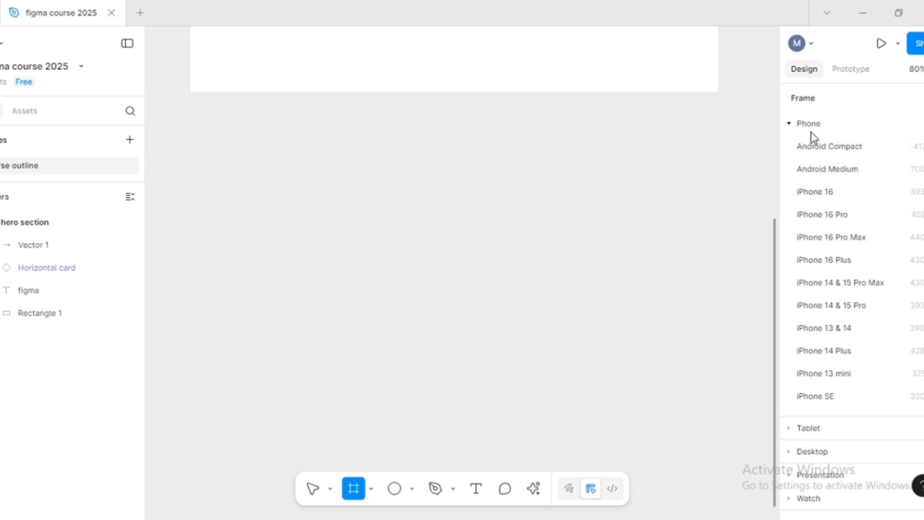
left_click(832, 239)
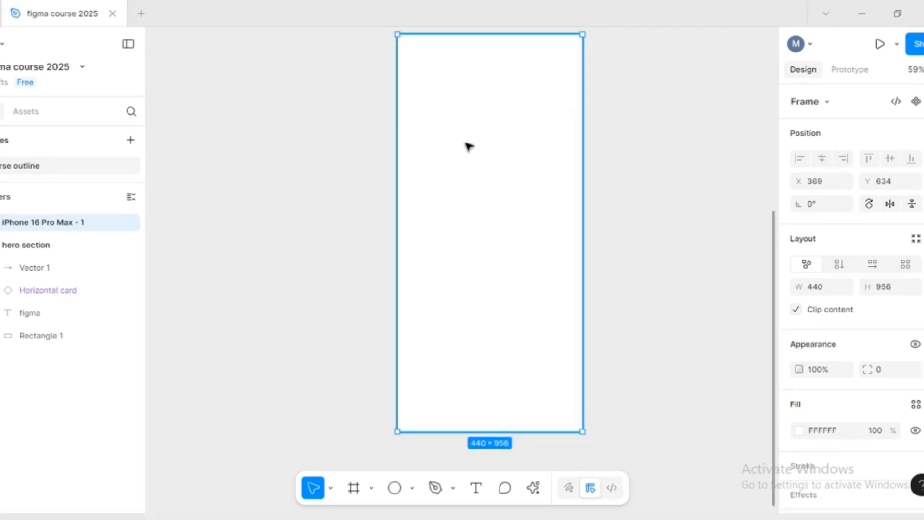
scroll(469, 146, "down", 1)
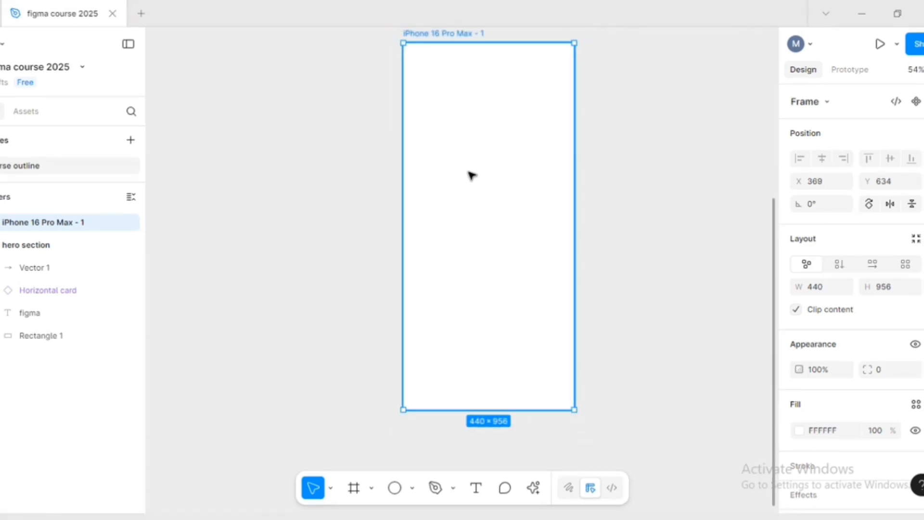
scroll(471, 175, "up", 2)
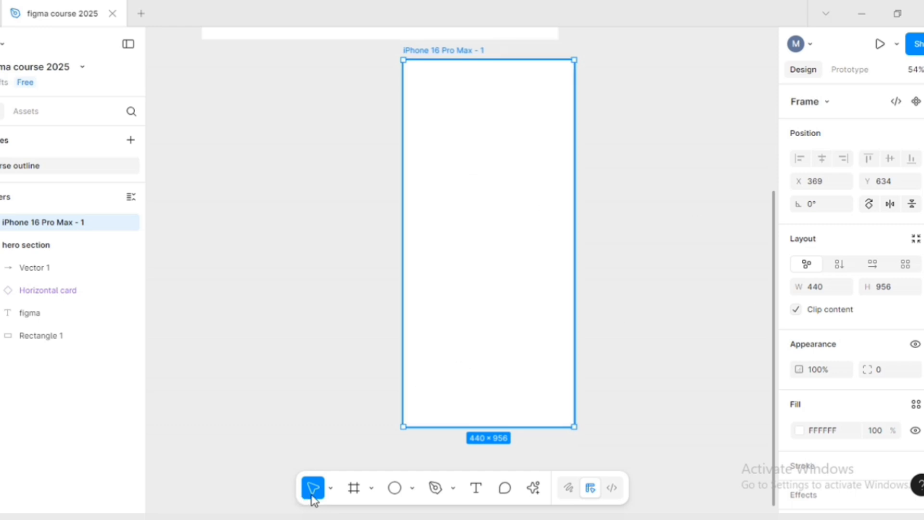
Draw a freehand frame about 257 × 439 beside the iPhone 16 Pro Max frame and delete it.
left_click(357, 490)
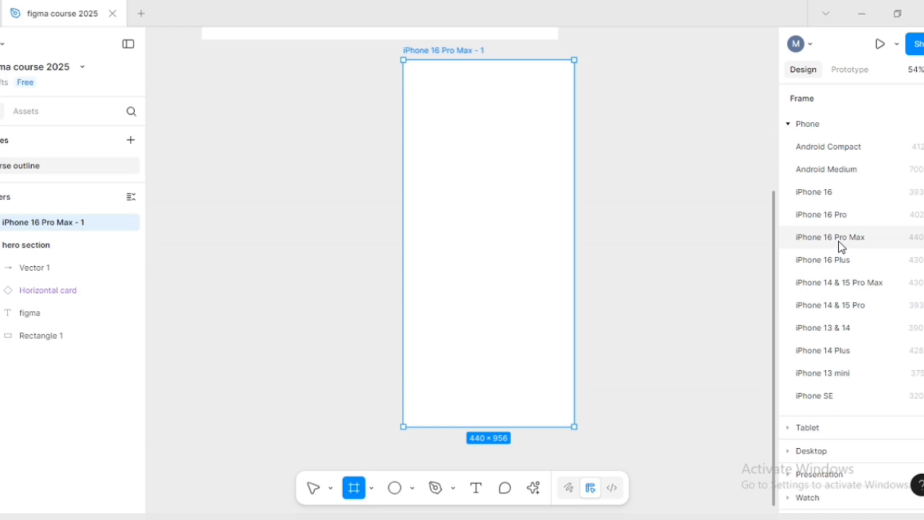
scroll(428, 124, "up", 1)
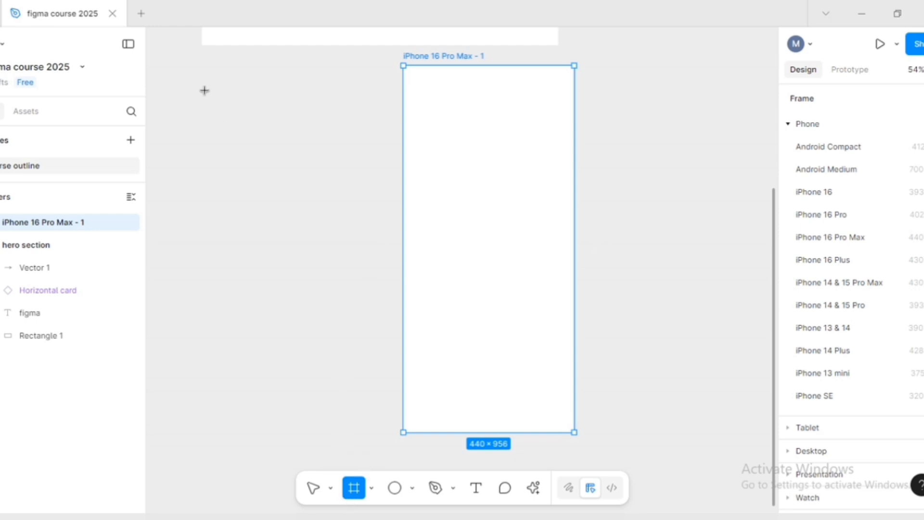
left_click_drag(202, 90, 302, 259)
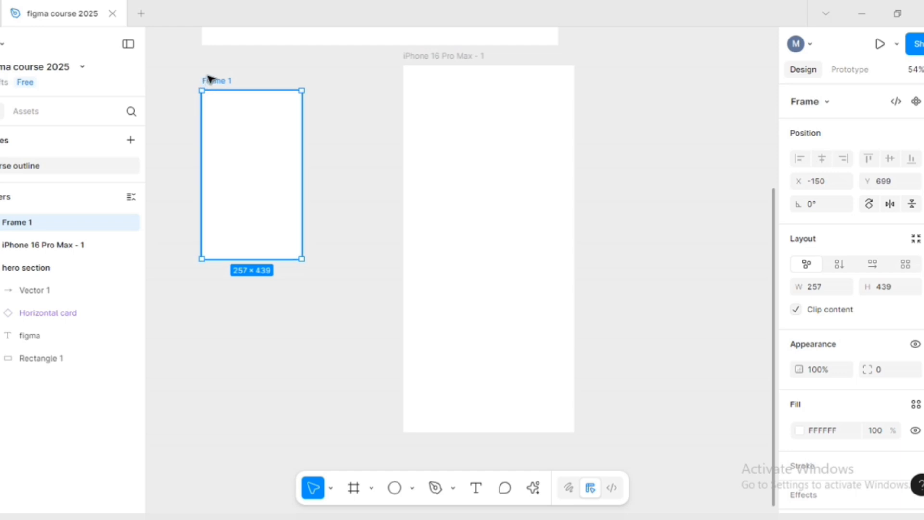
key("Delete")
scroll(197, 126, "down", 2)
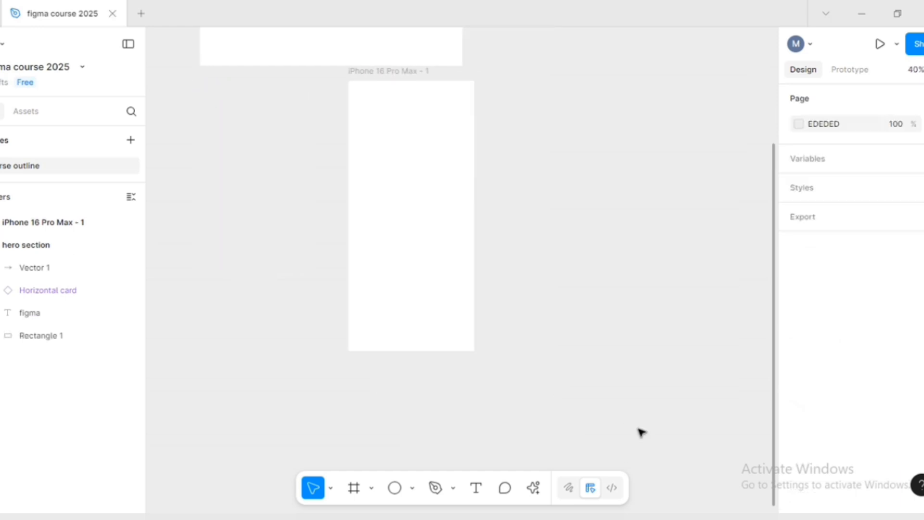
Add a Desktop preset frame, 1440 × 1024, beside the iPhone 16 Pro Max frame.
left_click(353, 495)
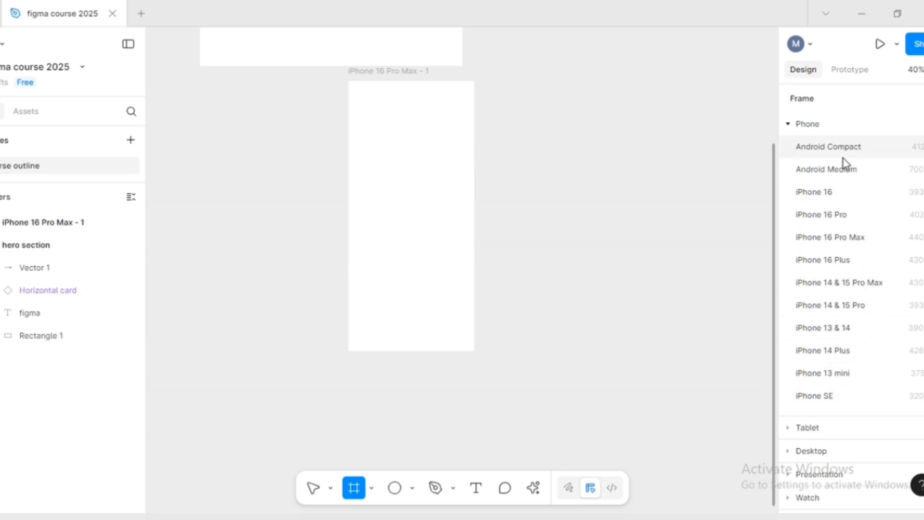
scroll(862, 326, "down", 3)
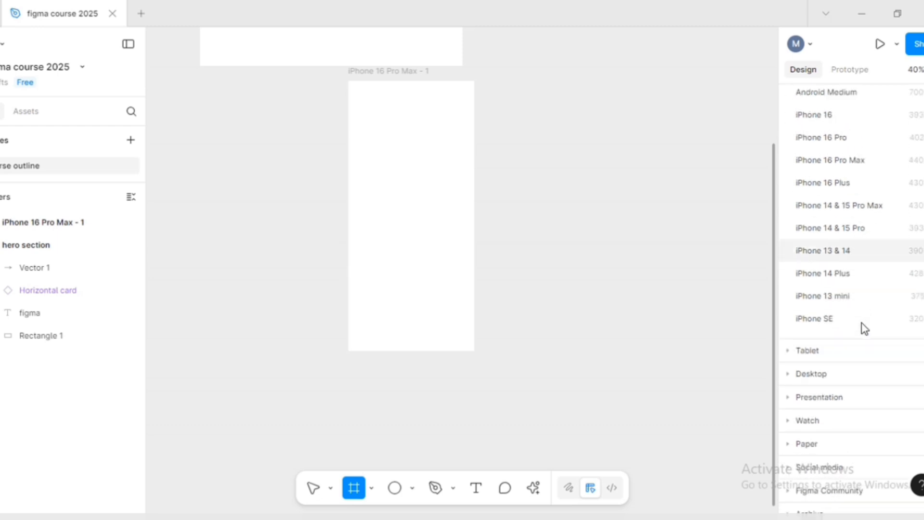
left_click(790, 308)
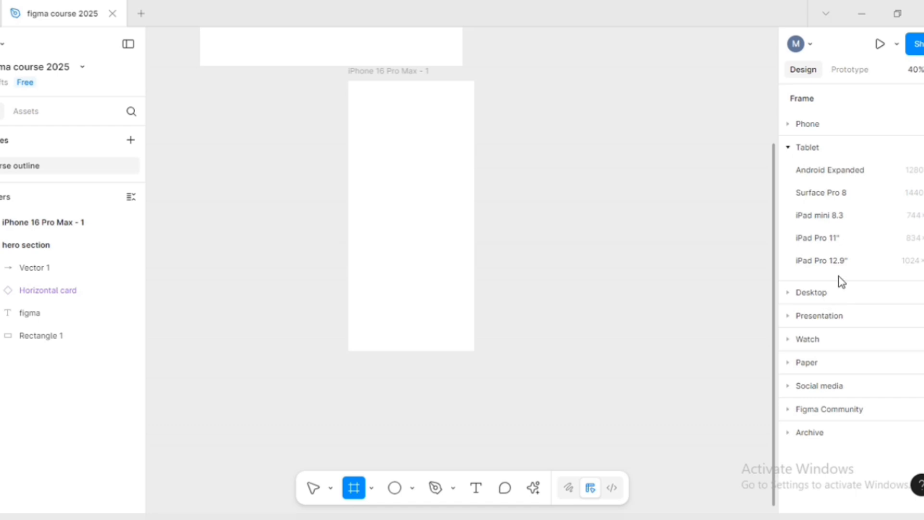
left_click(791, 296)
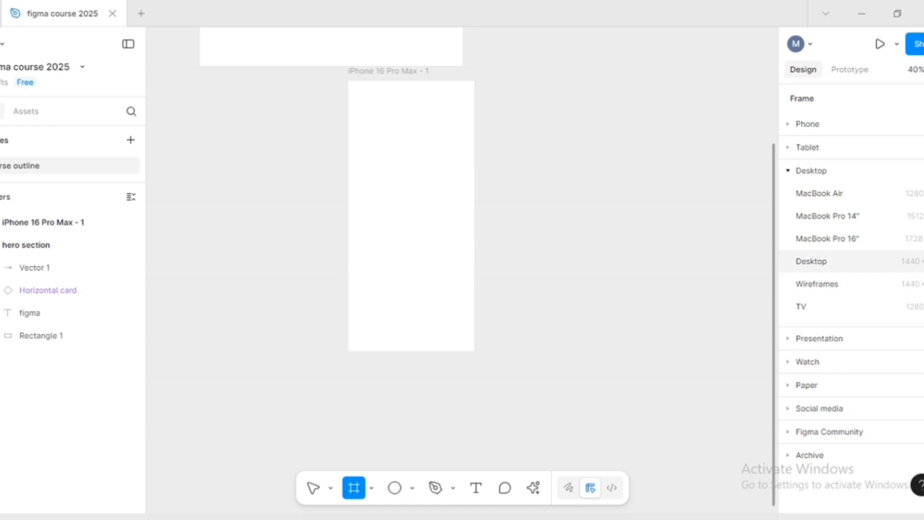
left_click(824, 262)
scroll(437, 258, "down", 2)
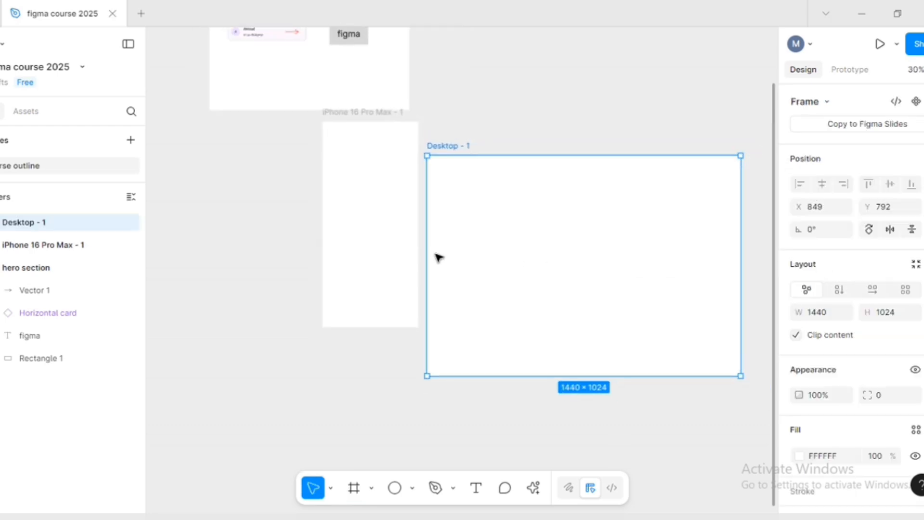
Move the iPhone 16 Pro Max frame to about X -131, Y 792 and the Desktop frame closer beside it at about X 398.
left_click(361, 113)
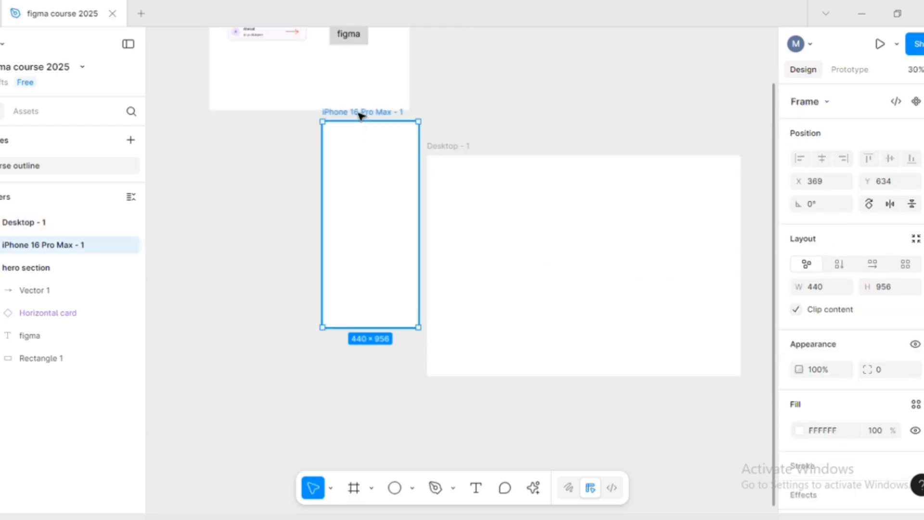
left_click_drag(361, 113, 251, 148)
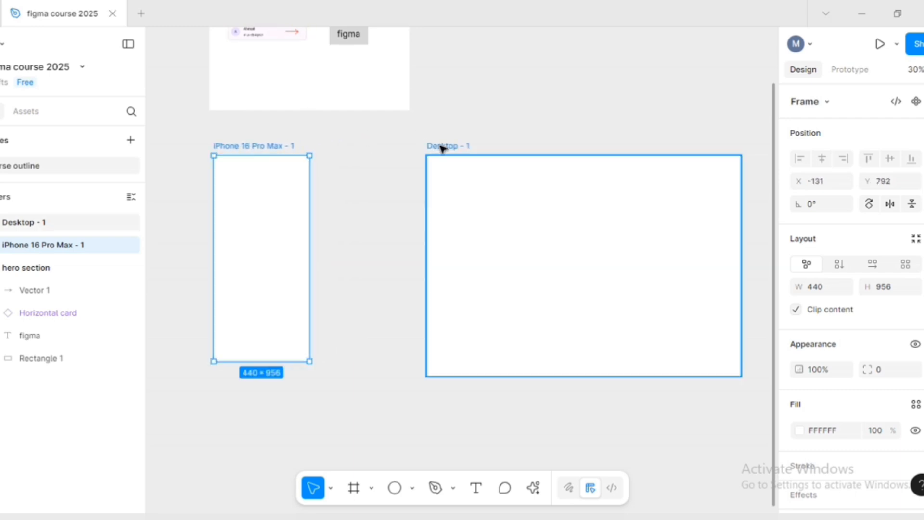
left_click(438, 147)
left_click_drag(439, 147, 354, 148)
Rename the Desktop frame as "website".
double_click(354, 147)
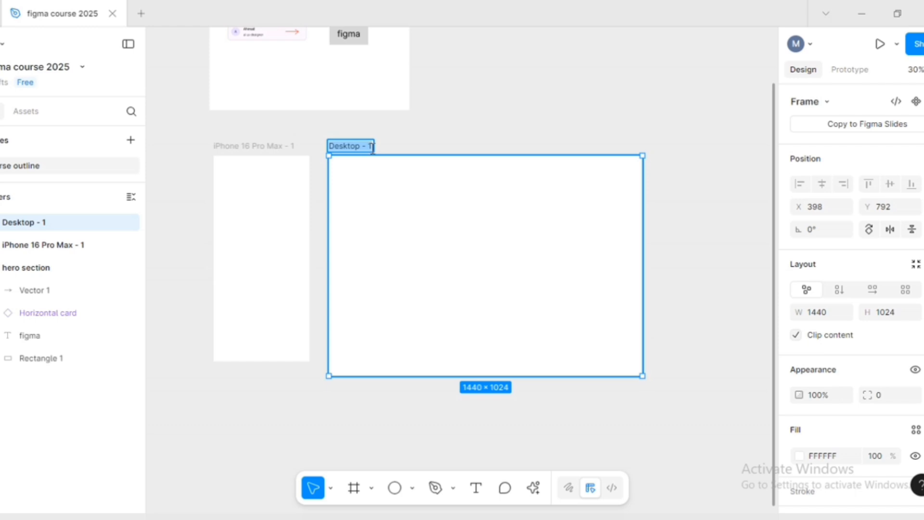
type("we")
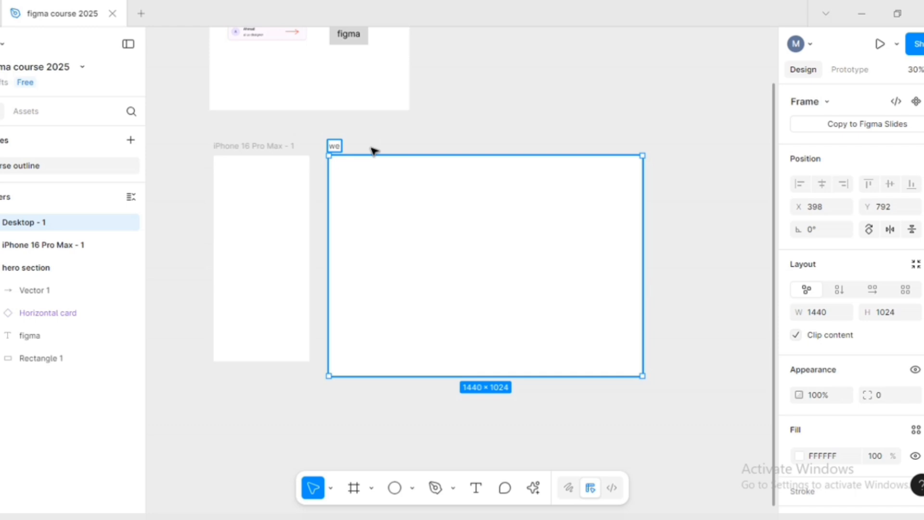
type("bsite")
key("Return")
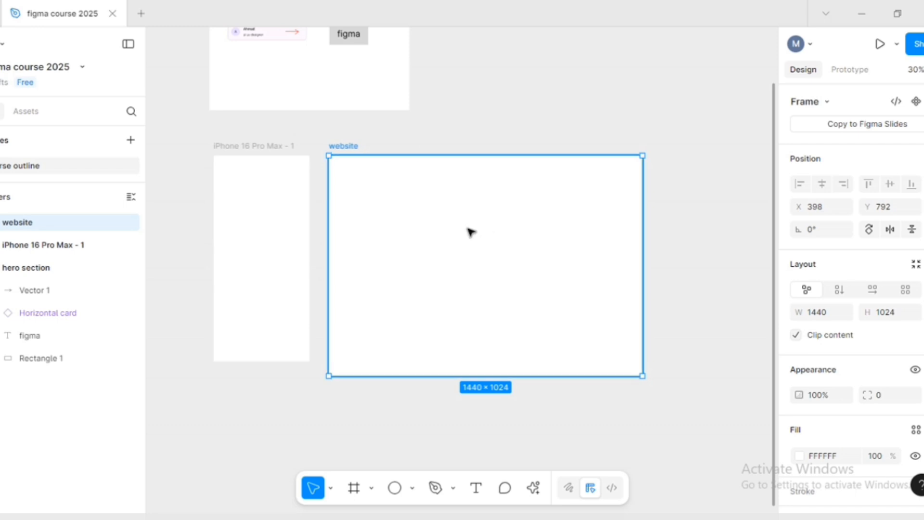
left_click(355, 488)
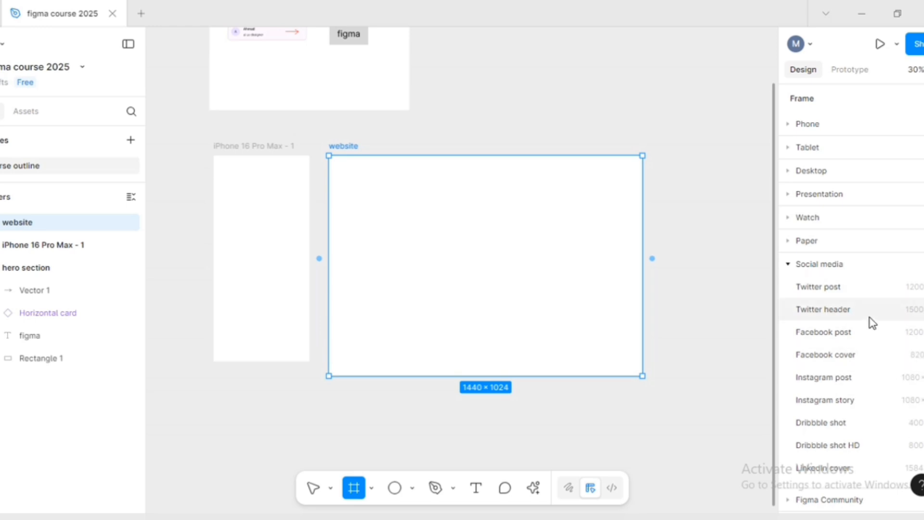
scroll(873, 322, "down", 2)
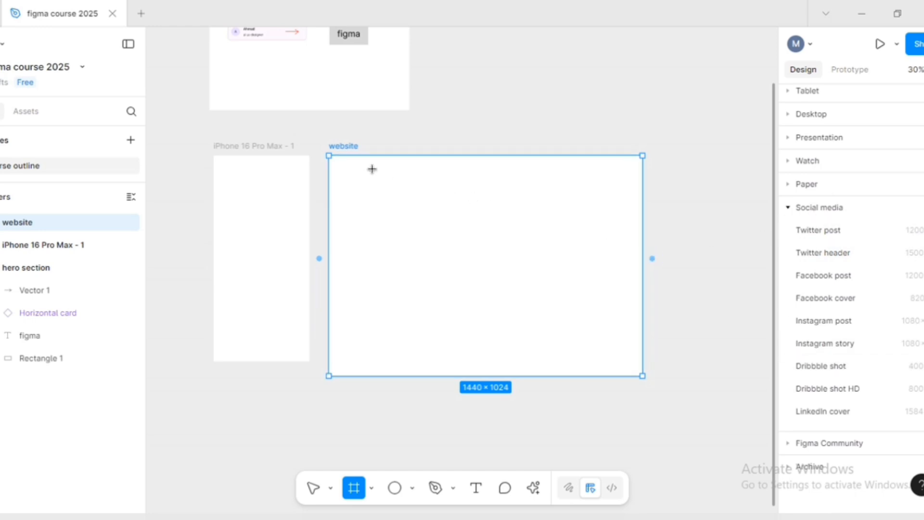
Shift the website frame slightly away from the iPhone 16 Pro Max frame, to about X 405, with the Move tool.
left_click(313, 488)
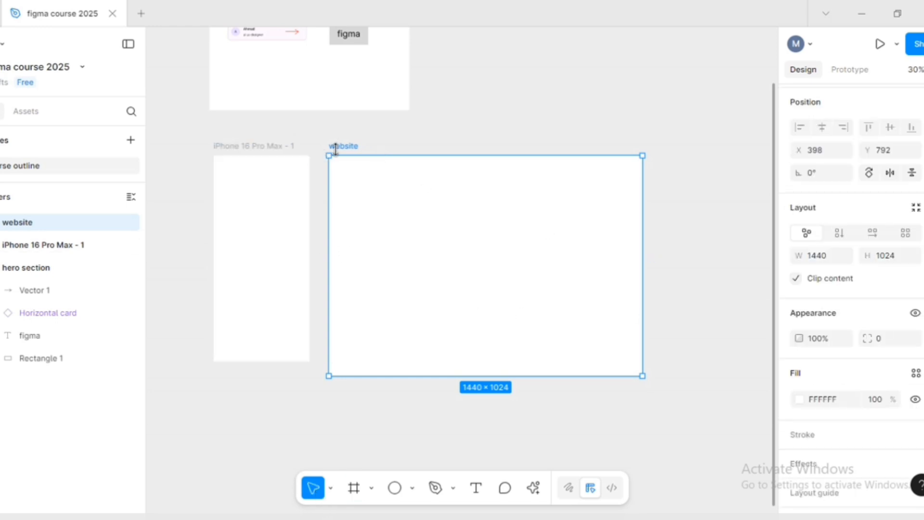
mouse_move(343, 150)
left_mouse_down()
mouse_move(497, 148)
mouse_move(345, 154)
left_mouse_up()
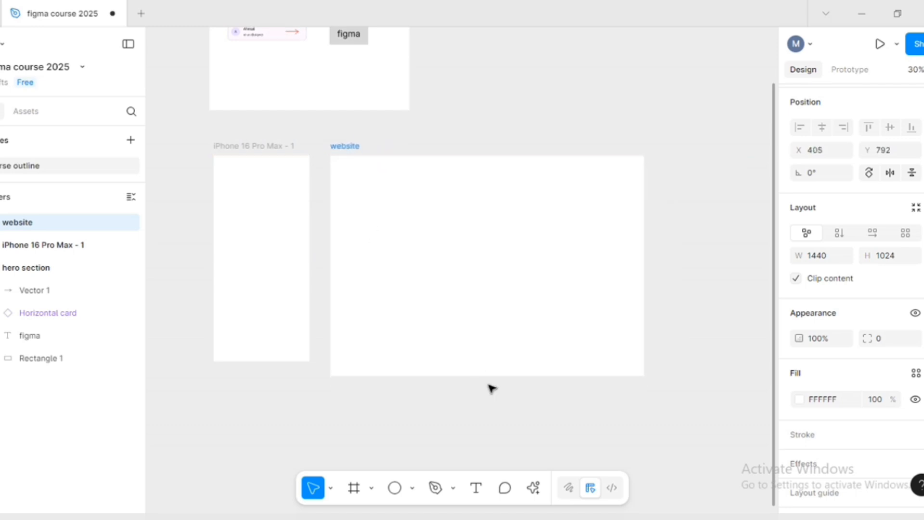